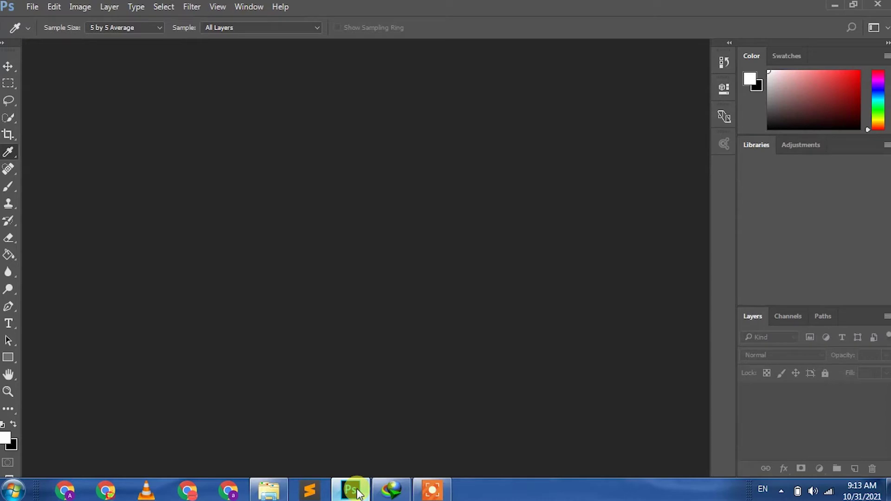
Open kate_middleton_royals_dark_undereye_circles_1-1.jpg from the desktop in Photoshop
left_click(358, 493)
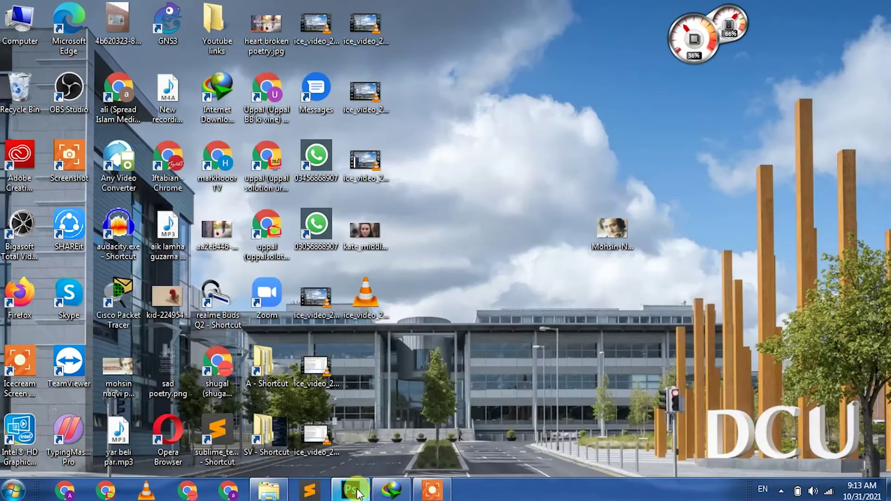
left_click(363, 232)
left_click_drag(363, 232, 351, 187)
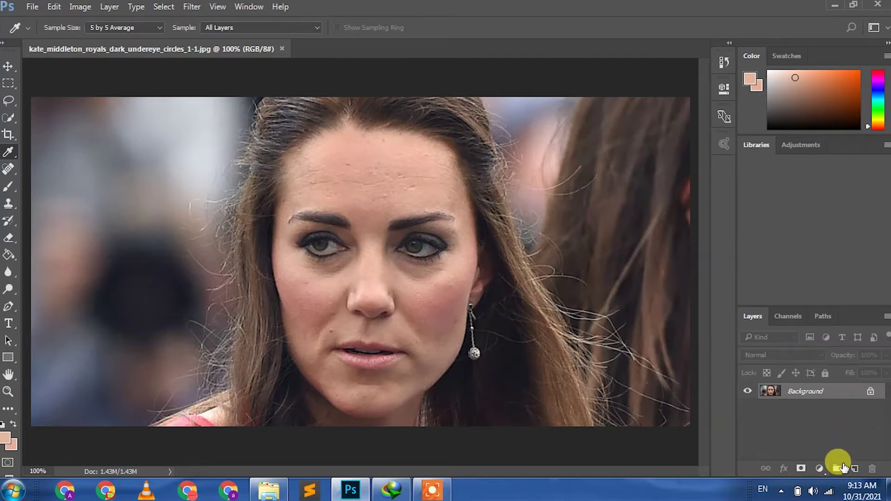
Duplicate the Background layer with the original hidden, and apply a High Pass filter with a 4.5-pixel radius to the duplicate
key("ctrl+j")
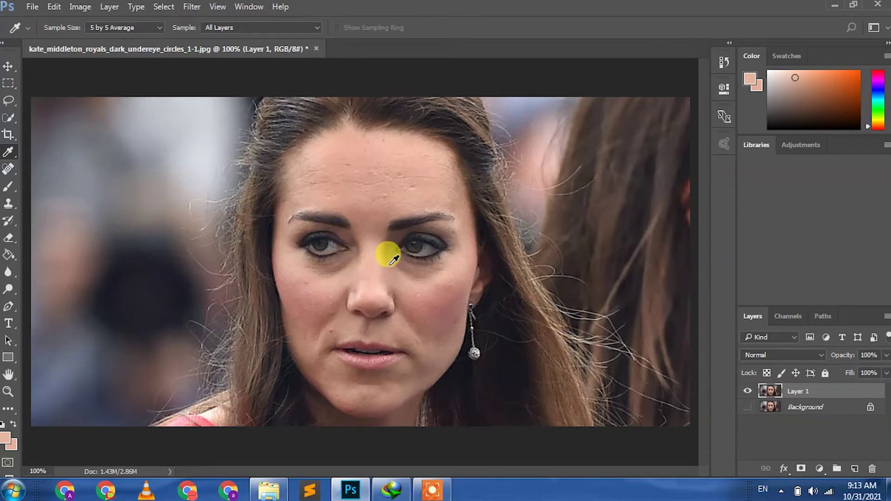
left_click(192, 7)
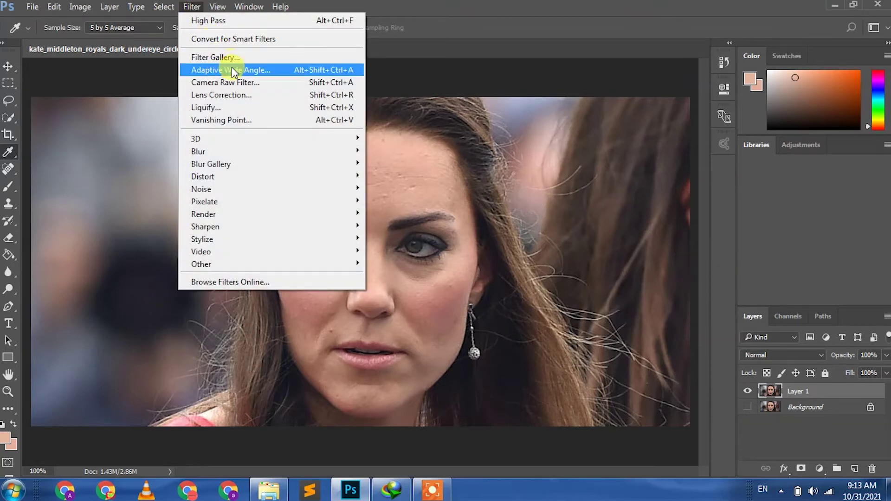
mouse_move(273, 264)
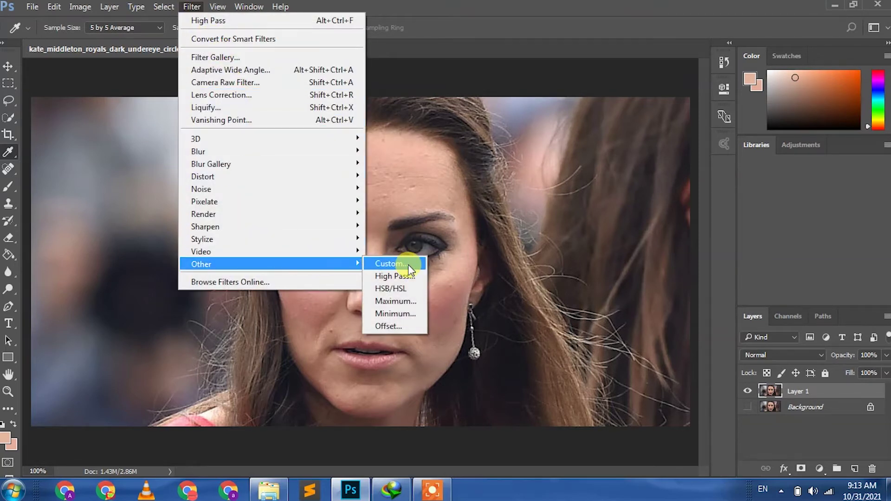
left_click(400, 277)
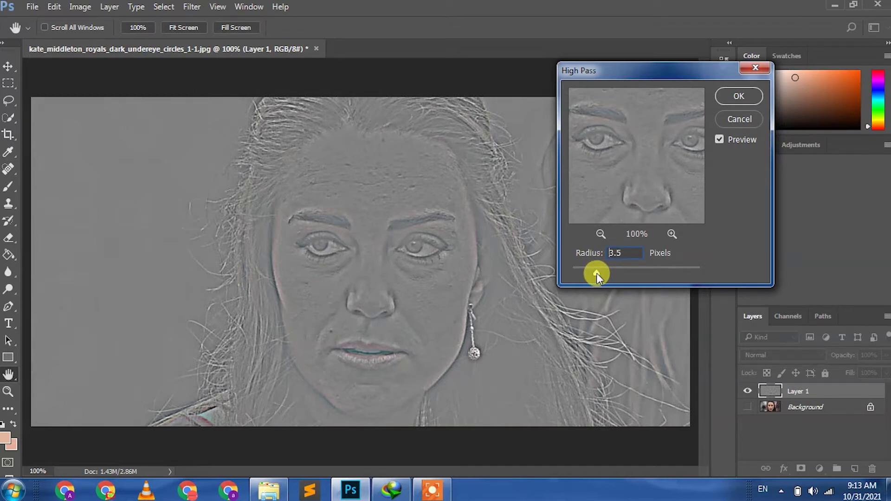
left_click_drag(594, 273, 596, 274)
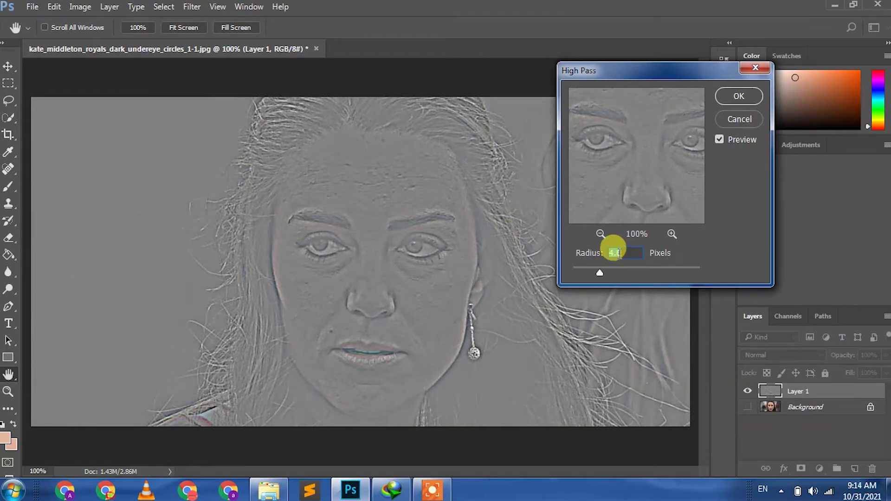
scroll(620, 253, "up", 2)
left_click_drag(627, 175, 610, 149)
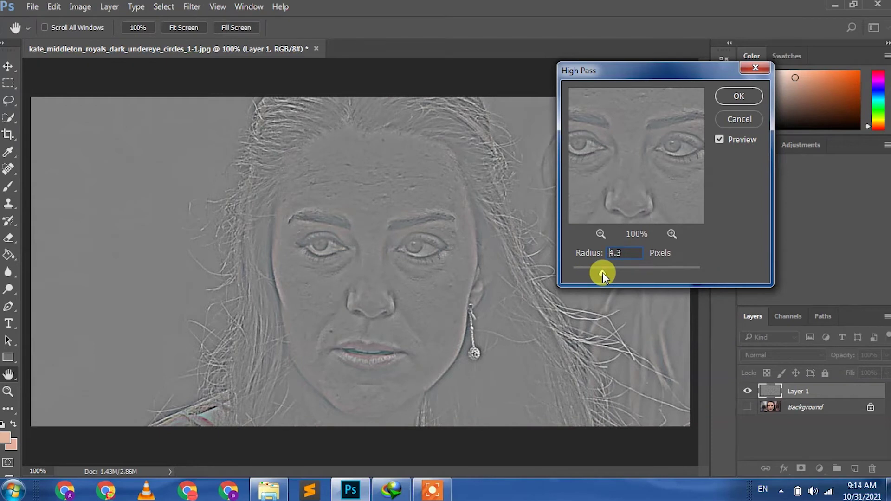
left_click(603, 272)
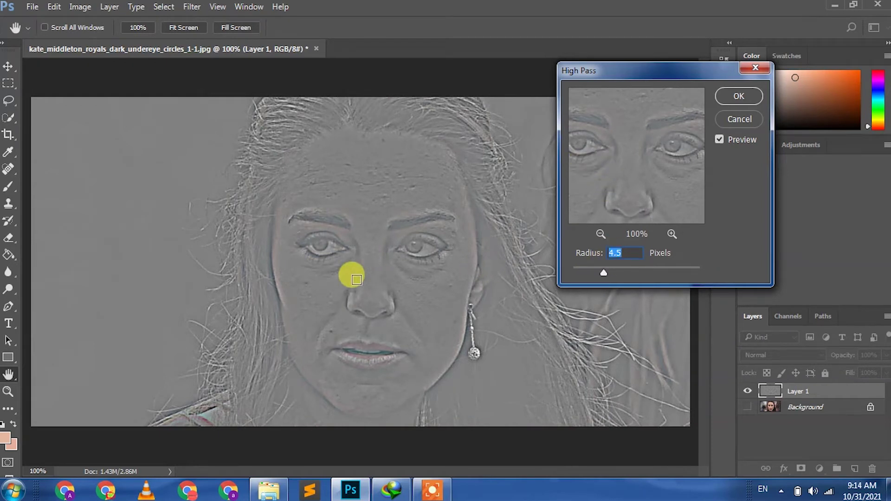
left_click(742, 96)
key("i")
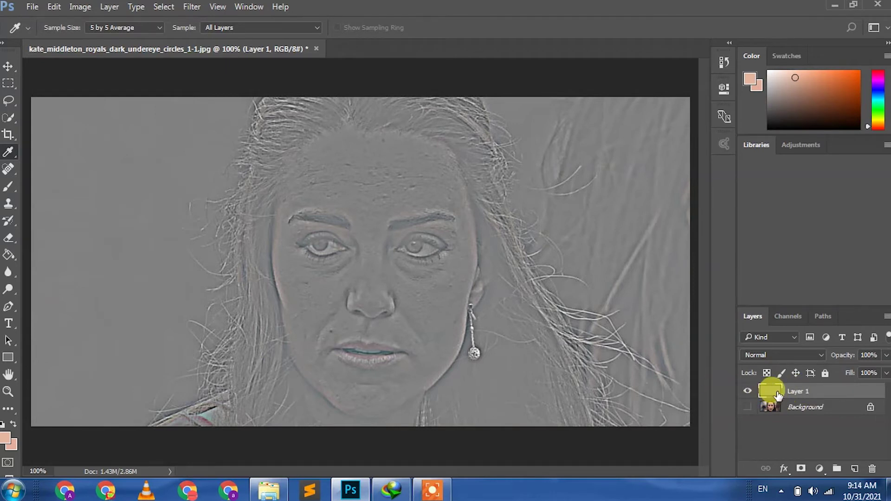
Make a visible copy of the Background layer and add a new empty layer directly above that copy
left_click(811, 411)
key("ctrl+j")
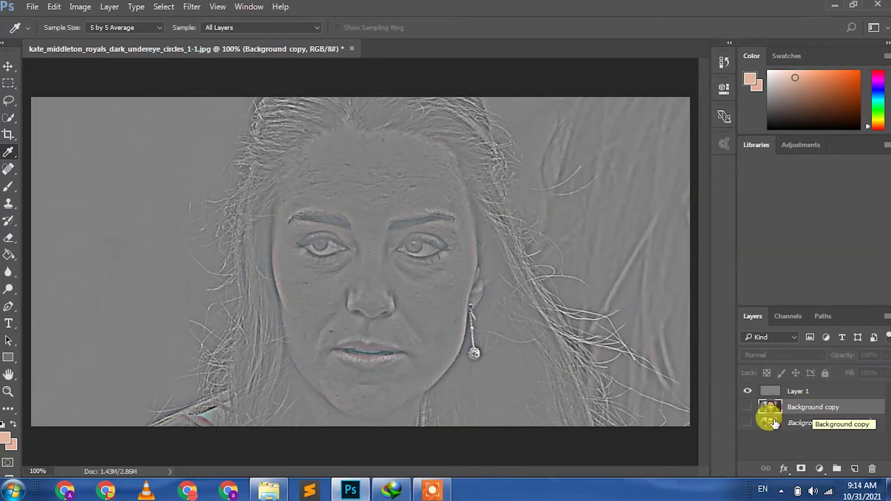
left_click(747, 407)
left_click(756, 423)
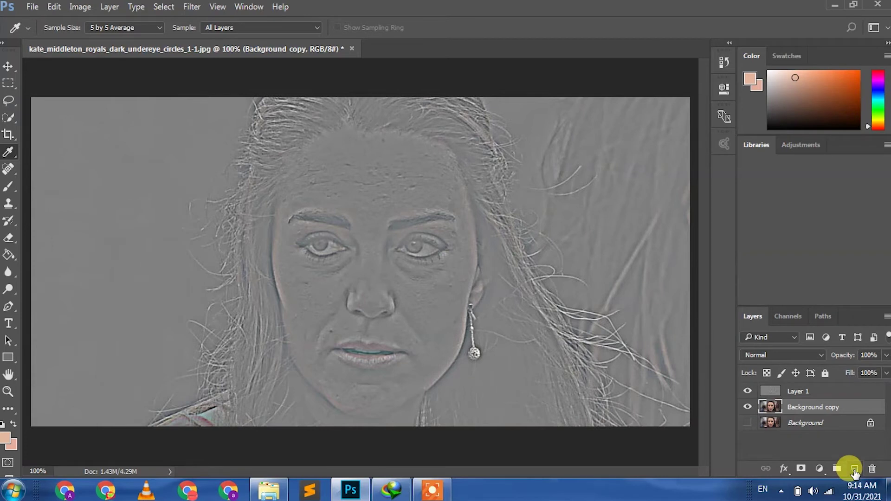
left_click(854, 469)
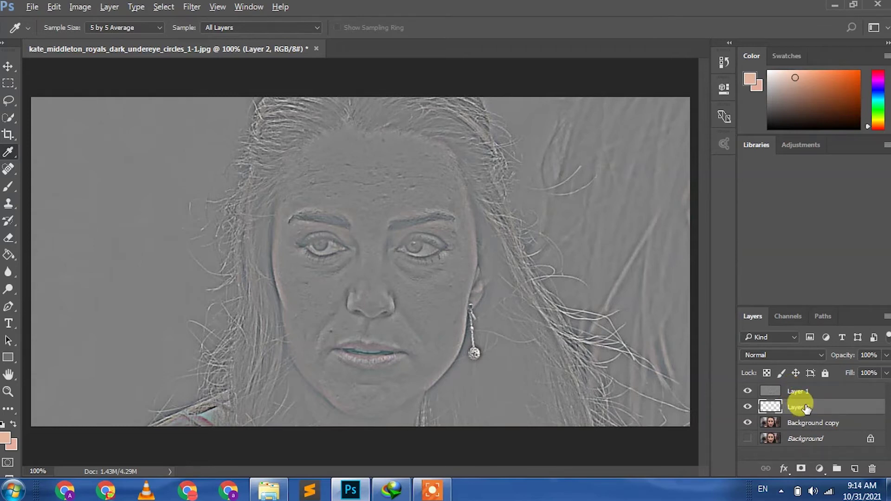
Clip the High Pass layer to the empty layer below it and set its blend mode to Overlay
left_click(840, 394, "alt")
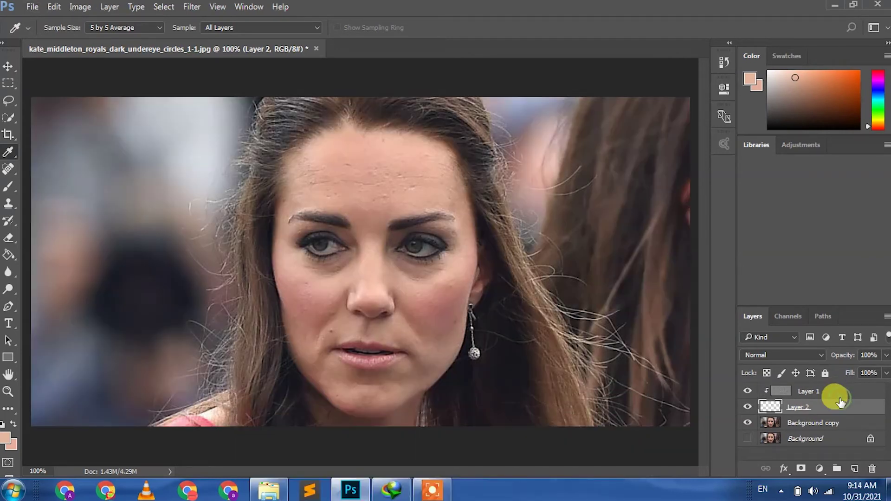
left_click(817, 391)
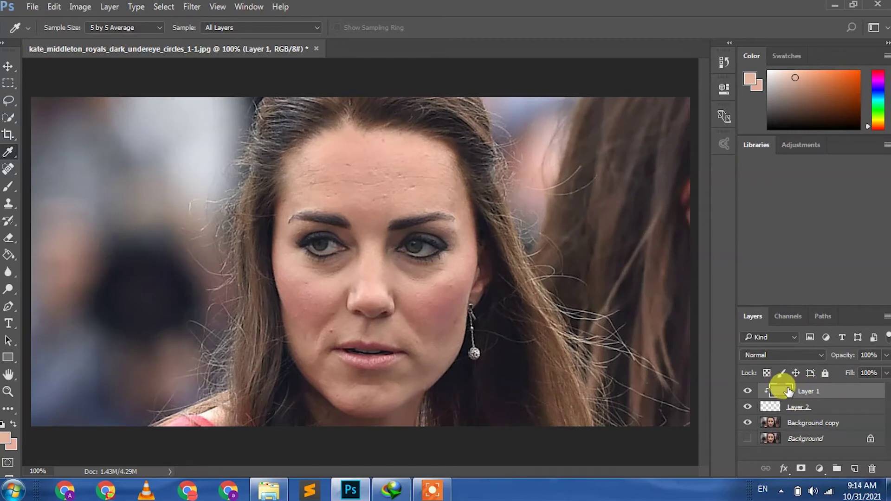
left_click(787, 358)
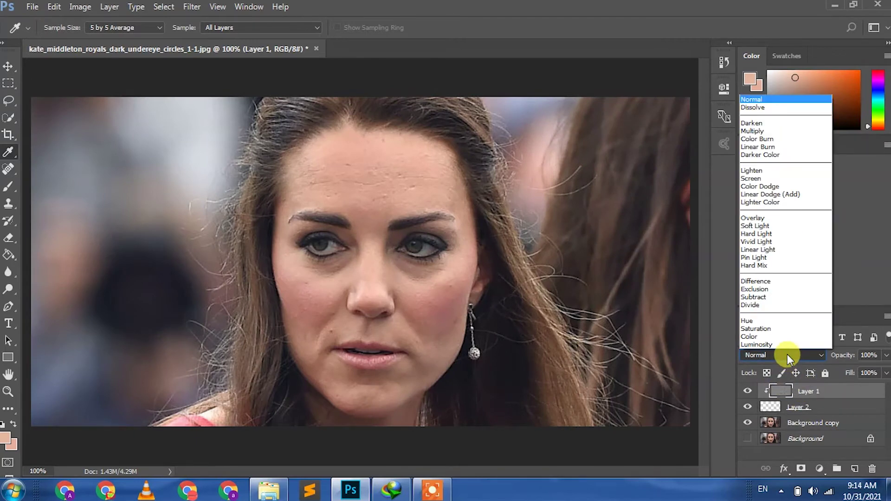
left_click(771, 219)
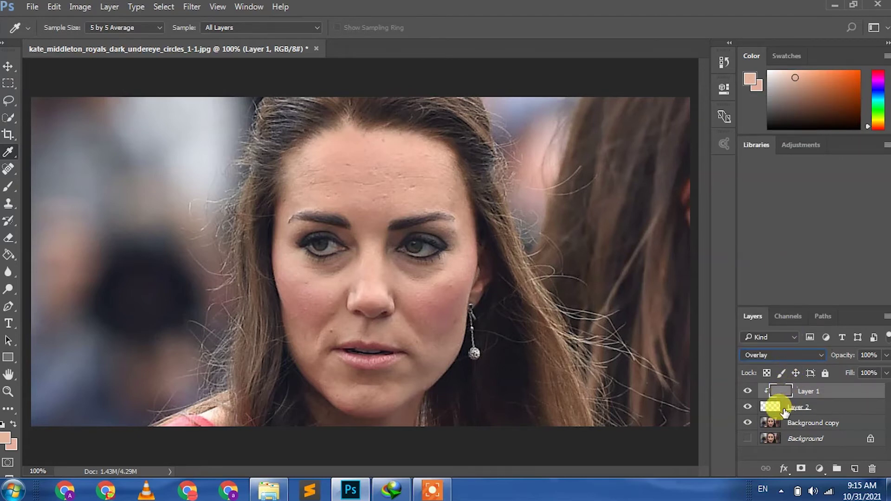
Paint skin tone over the dark circles under both eyes on Layer 2, using a soft size 25 brush at 5% flow
left_click(816, 411)
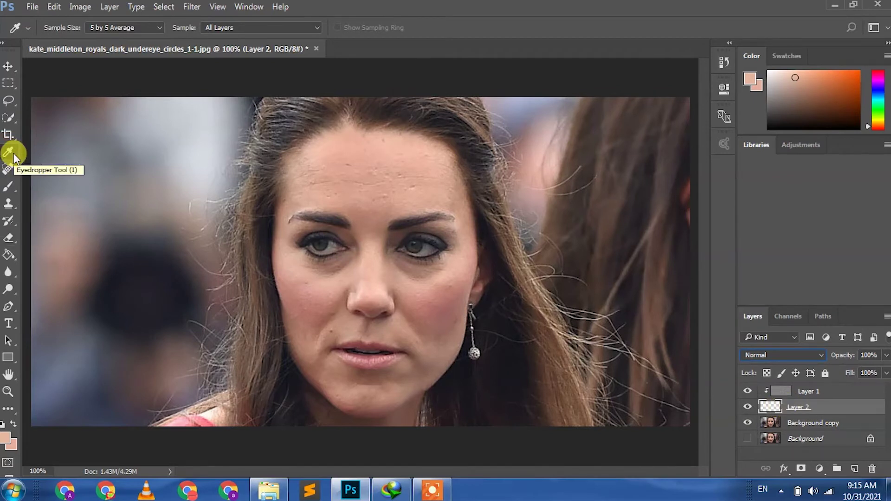
left_click(8, 186)
left_click(65, 186)
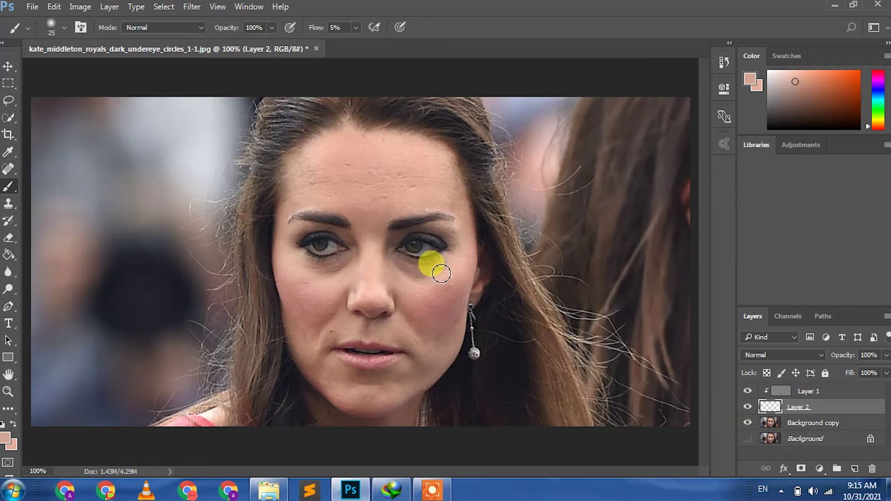
mouse_move(441, 274)
left_mouse_down()
mouse_move(414, 275)
mouse_move(437, 274)
left_mouse_up()
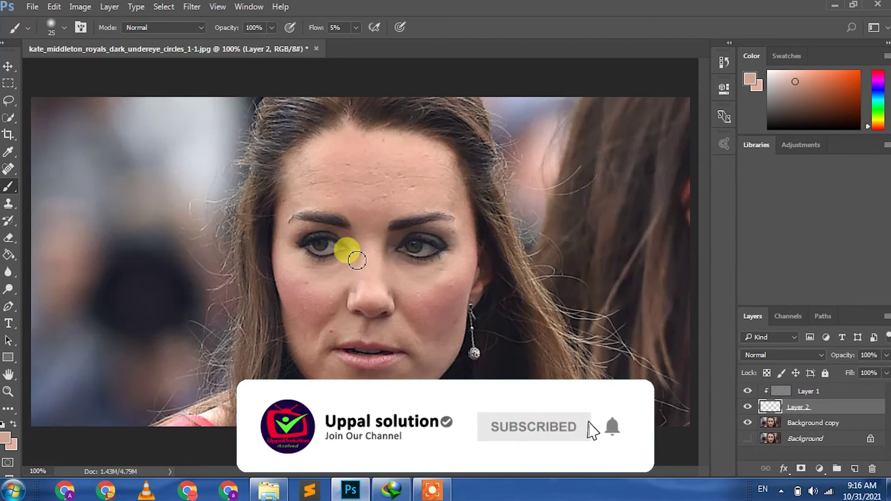
key("v")
key("ctrl")
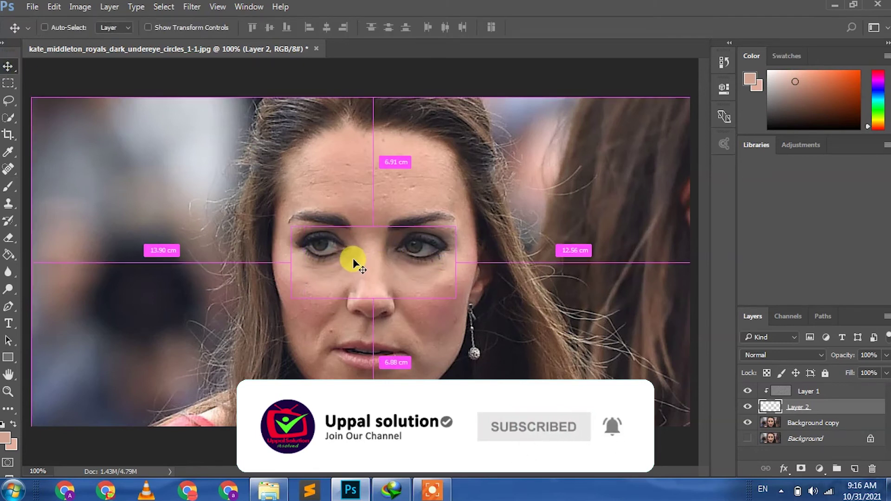
key("b")
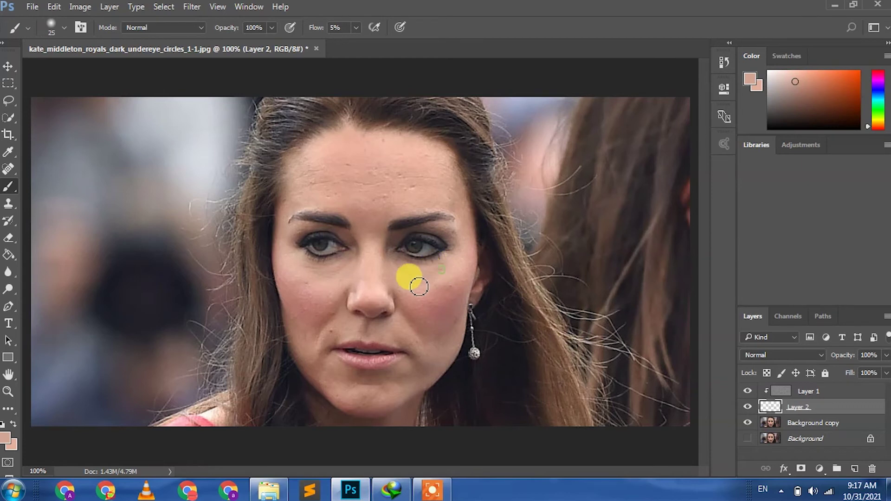
left_click_drag(354, 268, 306, 275)
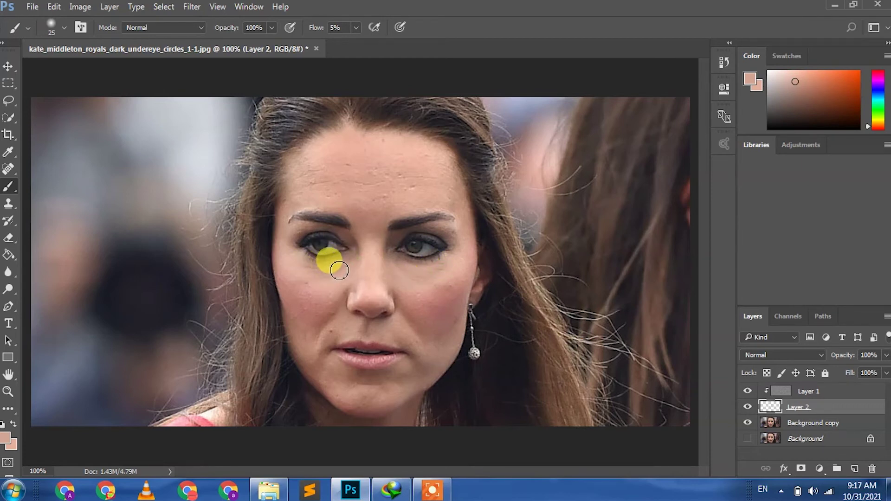
Add a Hue/Saturation adjustment clipped above the High Pass layer, with Saturation +3 and Lightness -1
left_click(814, 391)
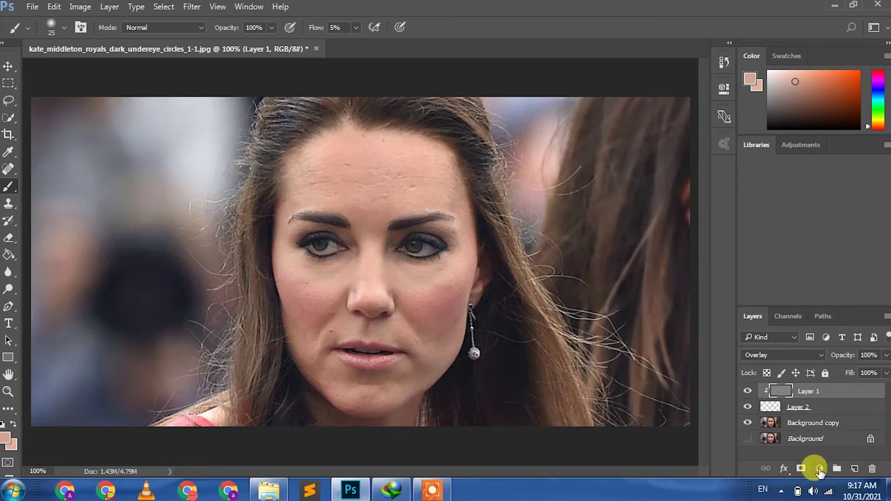
left_click(819, 469)
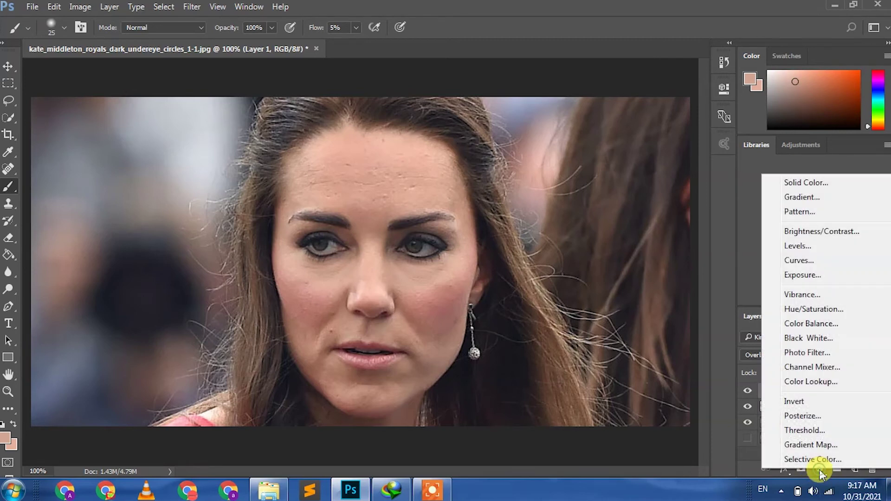
left_click(811, 309)
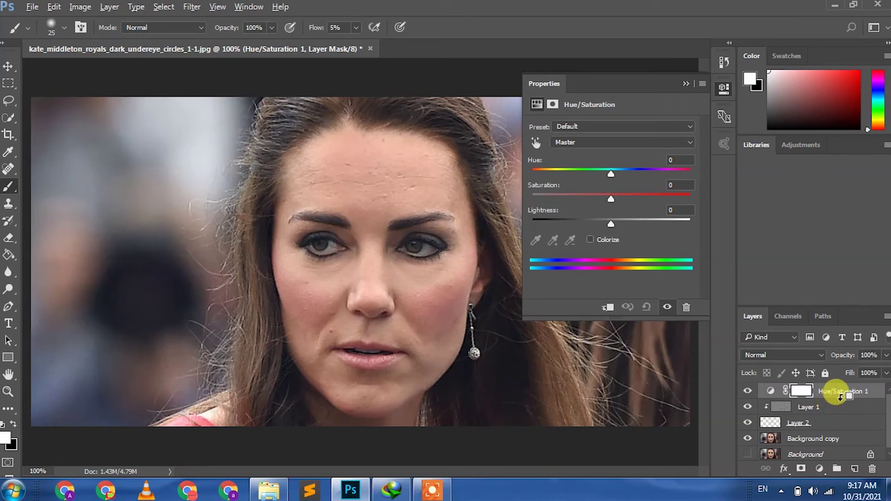
left_click(836, 392, "alt")
left_click_drag(611, 199, 611, 223)
left_click_drag(615, 199, 617, 198)
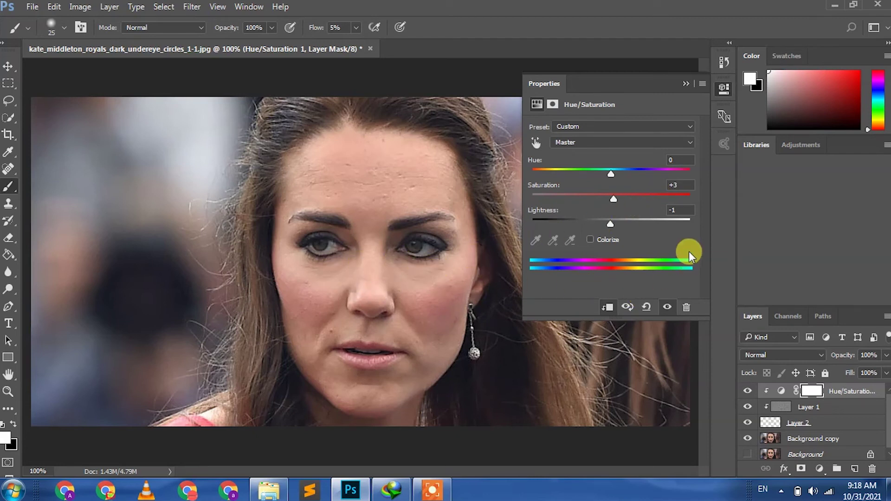
left_click(684, 83)
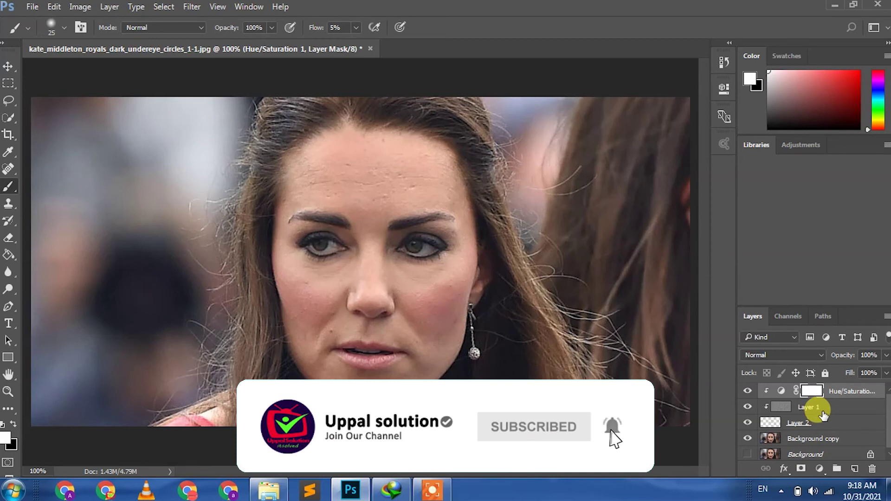
Lower both the opacity and the fill of the painted Layer 2 to 86%
left_click(795, 423)
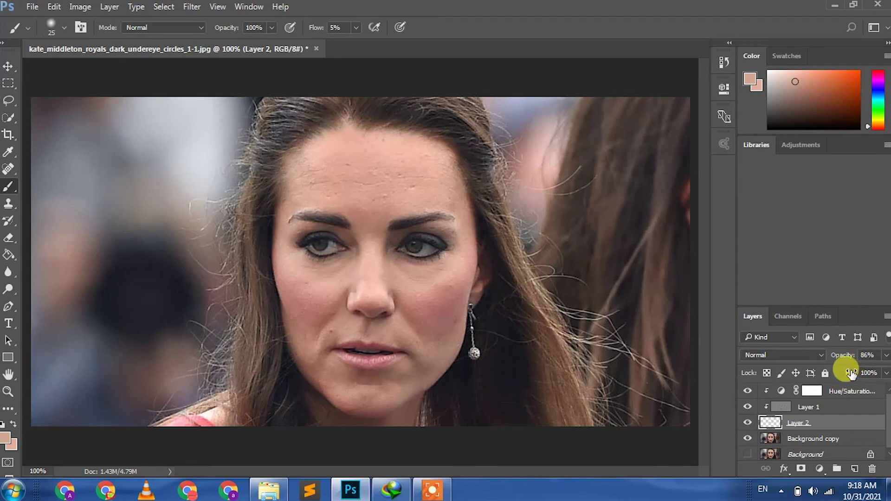
left_click_drag(851, 375, 842, 372)
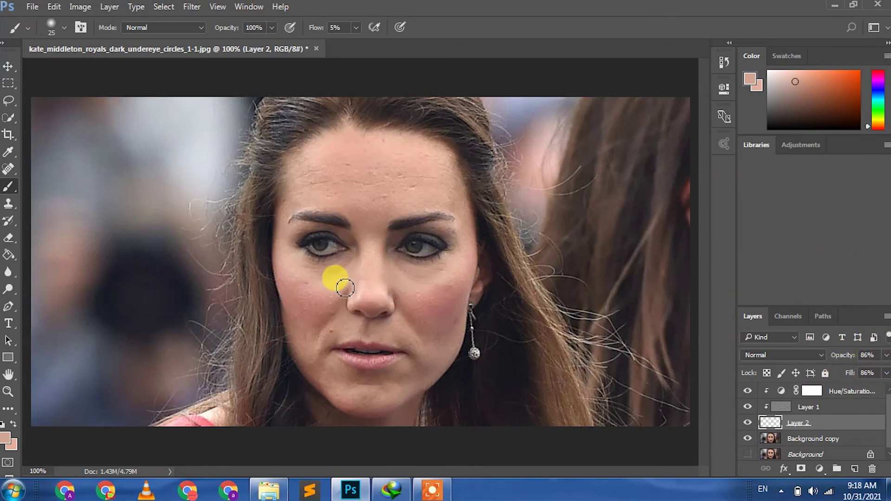
Toggle the visibility of Layer 2 to compare the under-eye area before and after the retouching
left_click(747, 423)
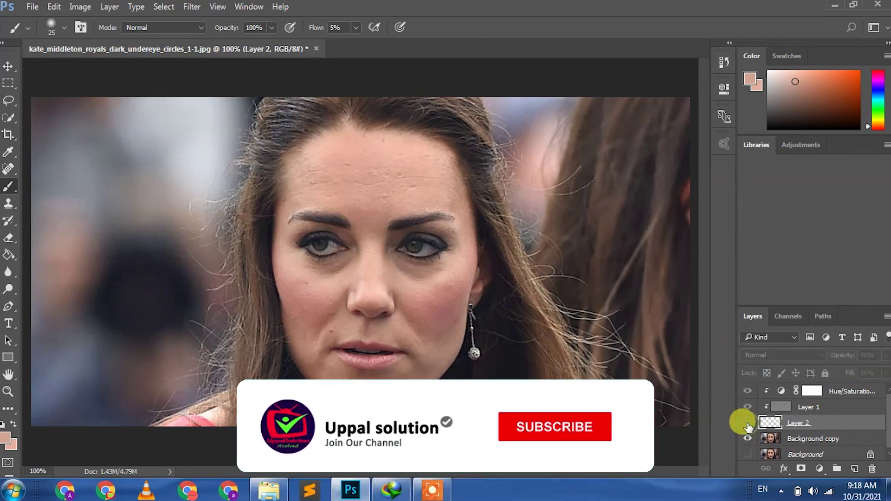
left_click(748, 423)
left_click(748, 424)
left_click(748, 424)
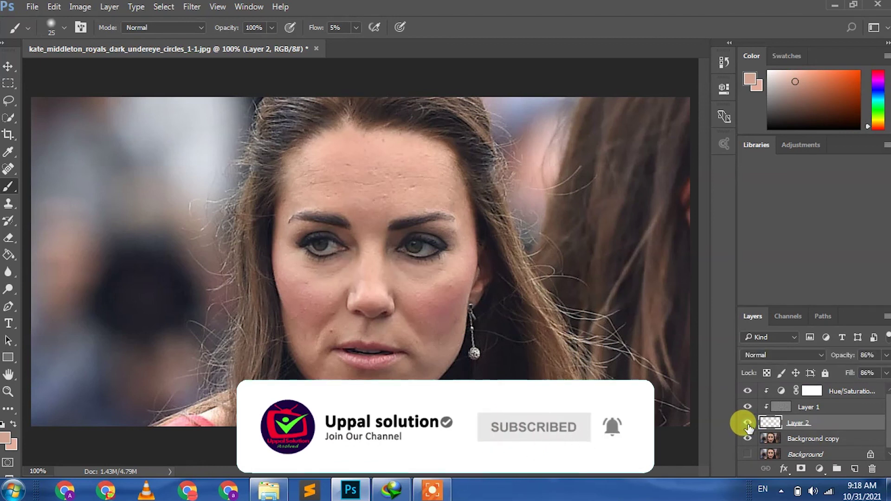